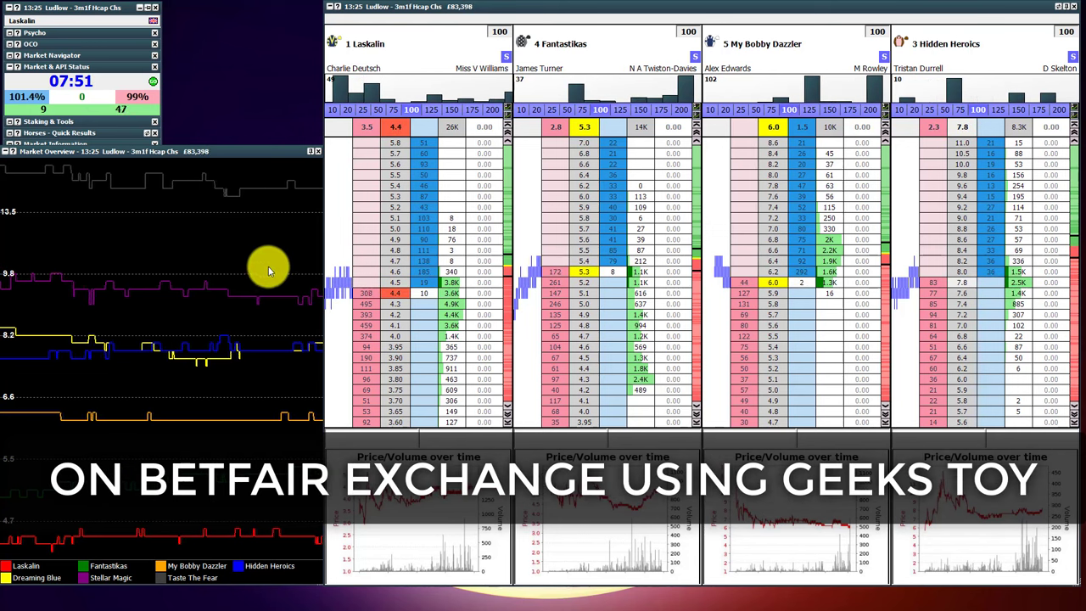
Step: Check the 13:25 Ludlow live video page behind the ladders, move it aside, put it away and restore the ladders
{"action": "left_click", "coordinate": [363, 294]}
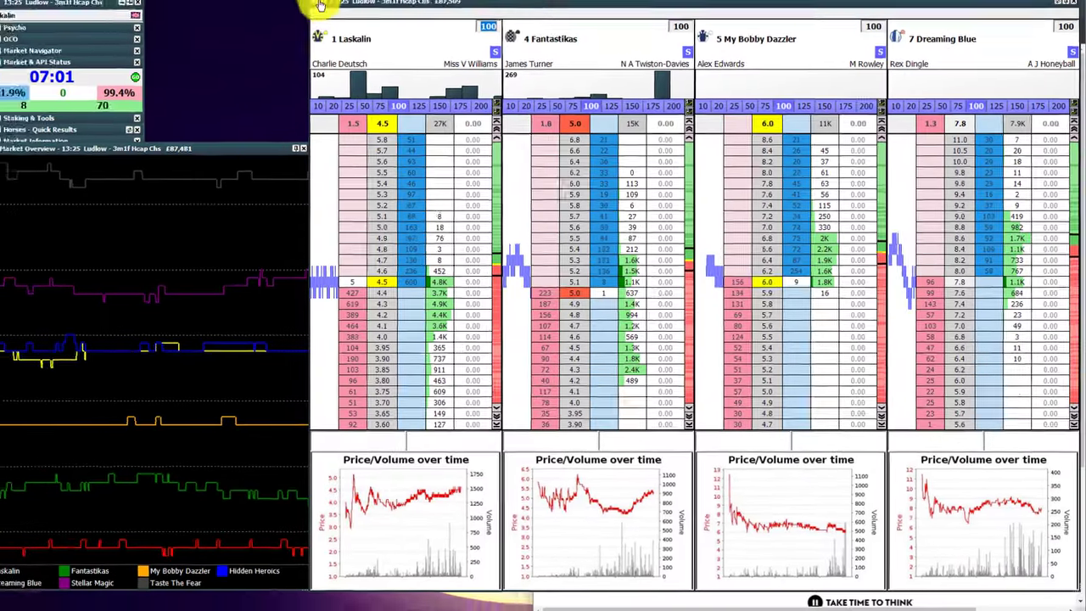
{"action": "double_click", "coordinate": [326, 5]}
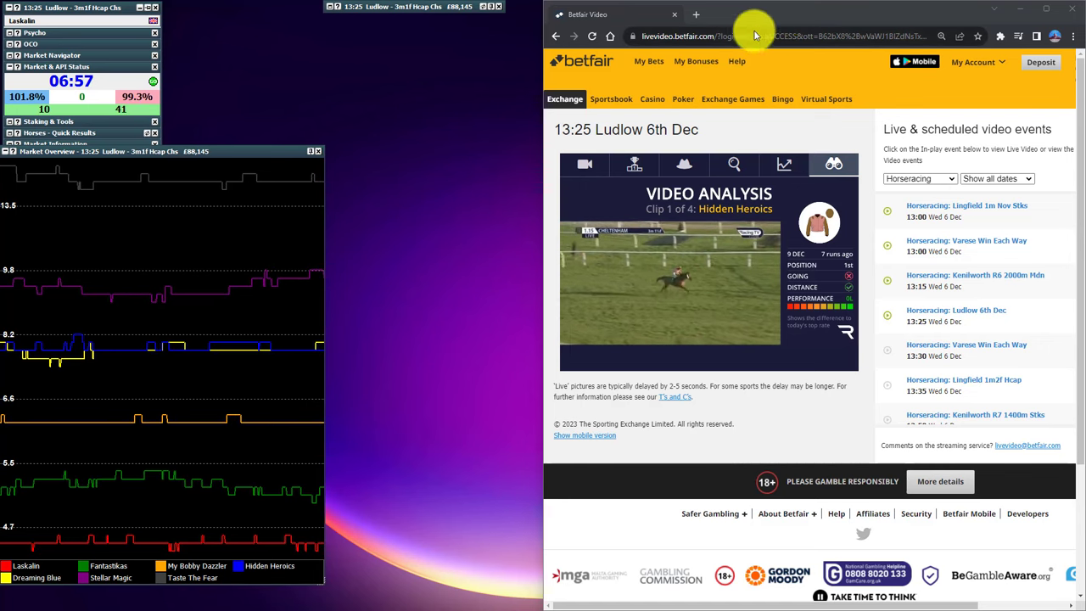
{"action": "left_click_drag", "start_coordinate": [755, 14], "coordinate": [645, 53]}
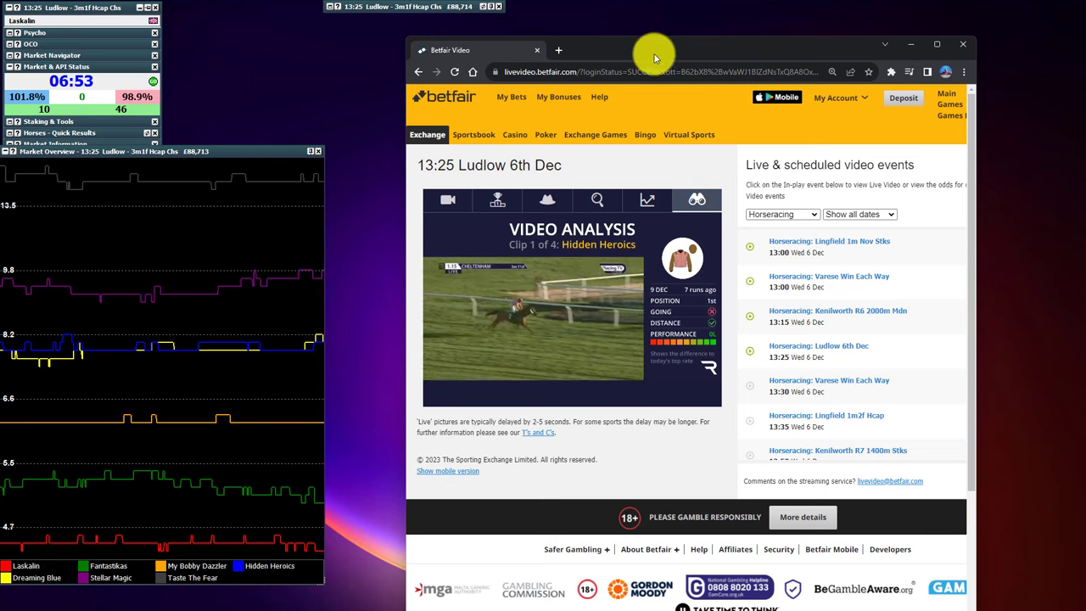
{"action": "key", "text": "super+Down"}
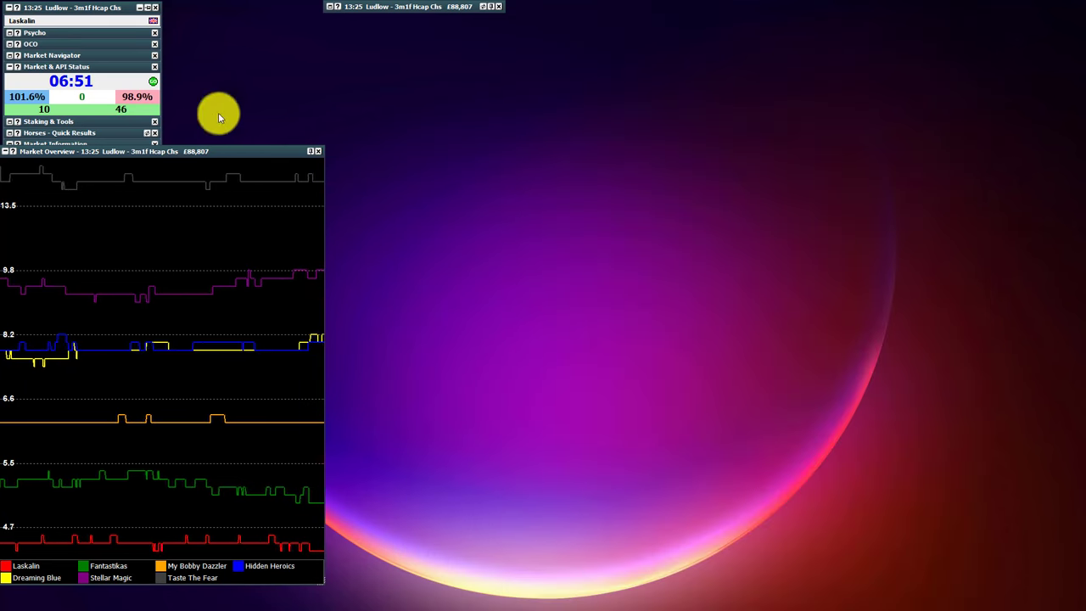
{"action": "double_click", "coordinate": [330, 9]}
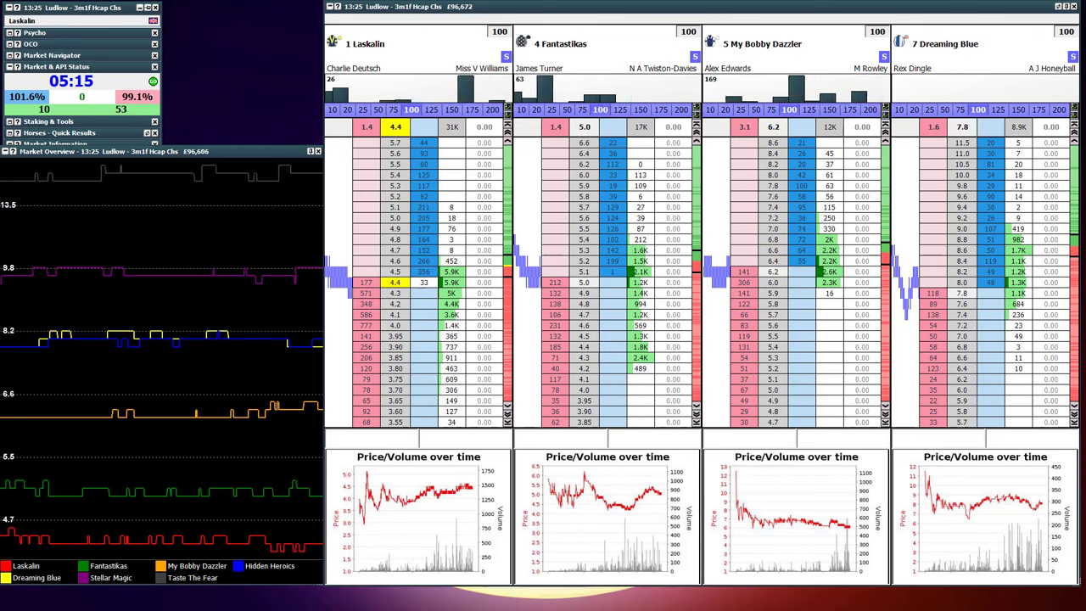
Step: Read the Racing Post racecard for the 1:25 Ludlow race, including its runners, betting forecast and verdict, and return to the ladders
{"action": "key", "text": "alt+Tab"}
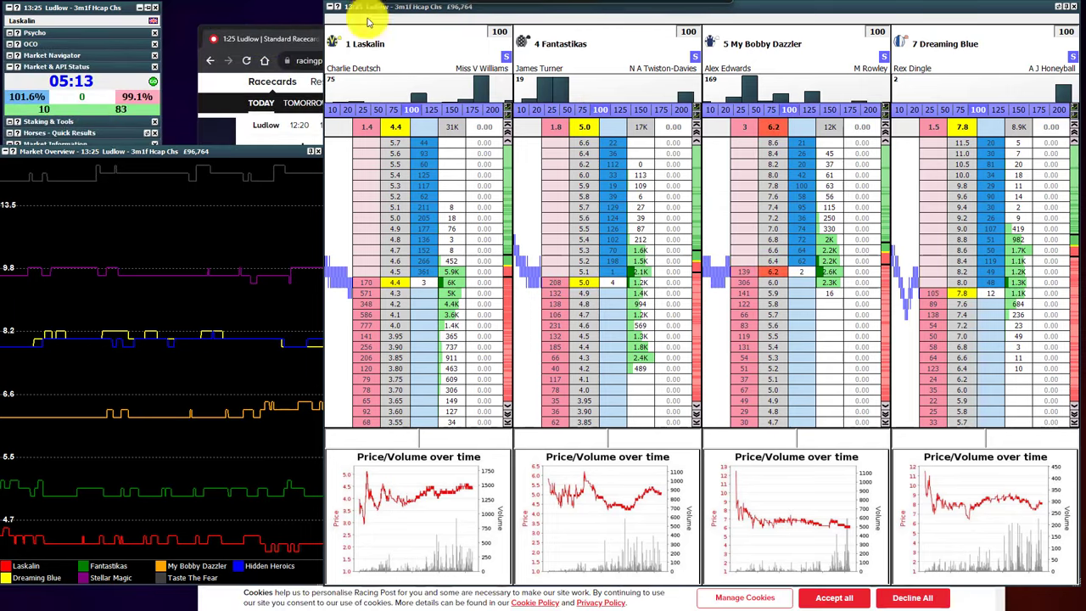
{"action": "left_click", "coordinate": [333, 7]}
{"action": "left_click", "coordinate": [332, 9]}
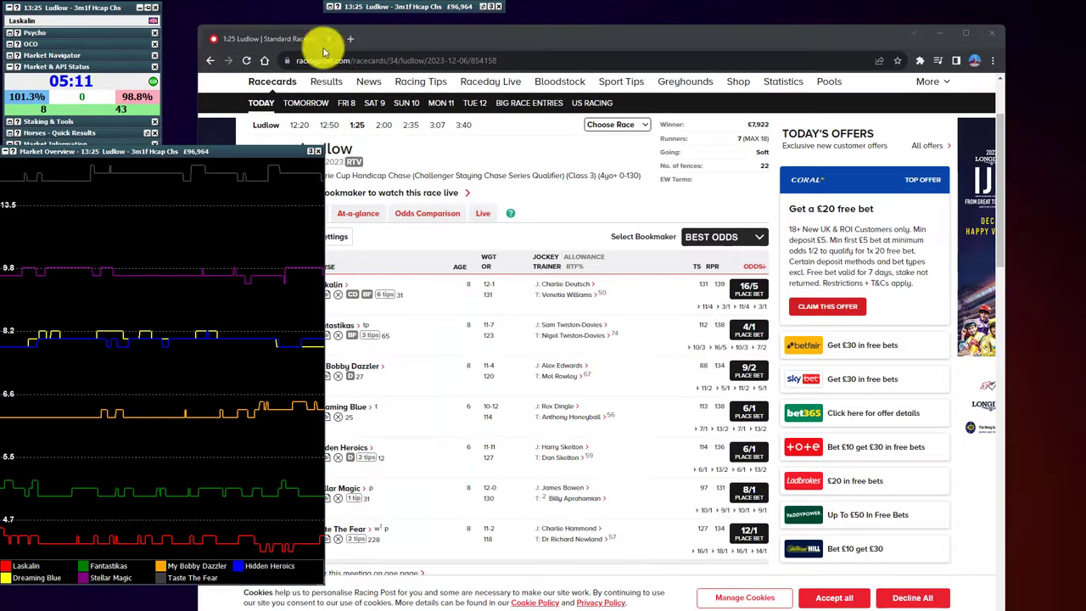
{"action": "double_click", "coordinate": [416, 39]}
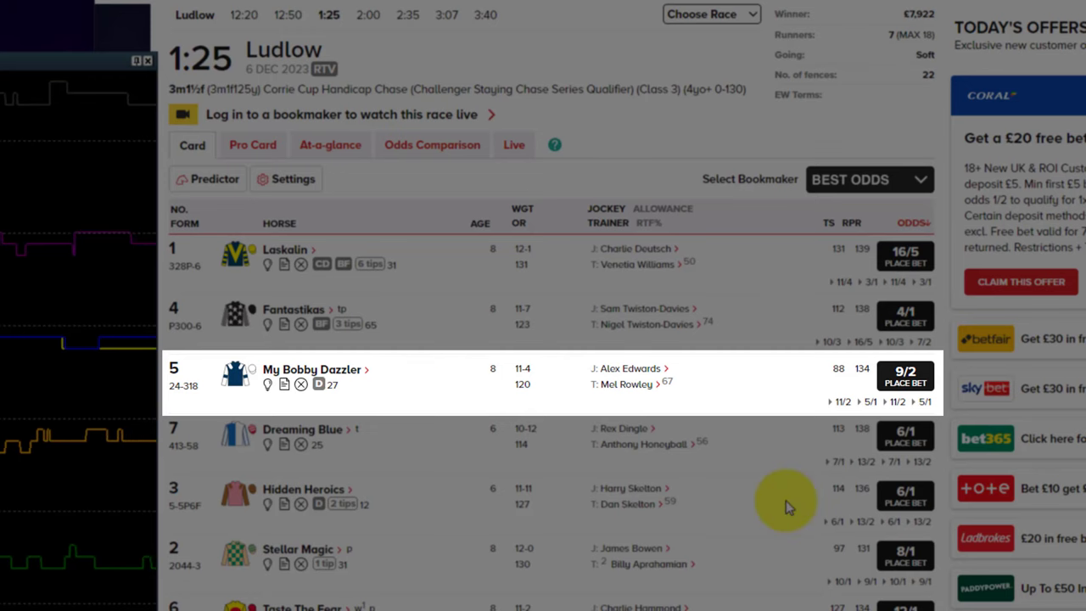
{"action": "scroll", "coordinate": [786, 501], "scroll_direction": "down", "scroll_amount": 3}
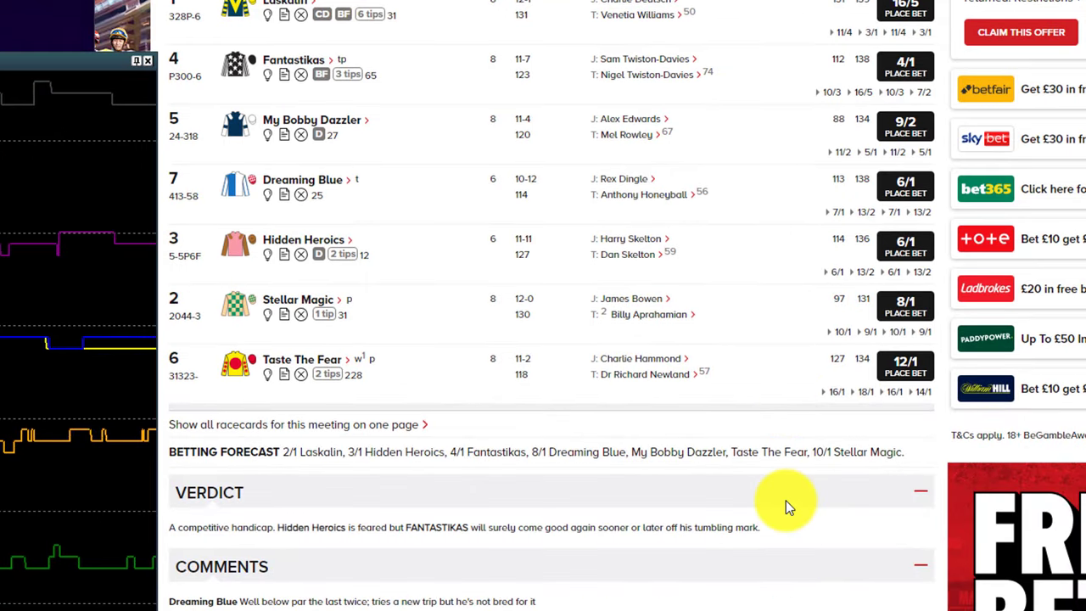
{"action": "scroll", "coordinate": [785, 505], "scroll_direction": "up", "scroll_amount": 4}
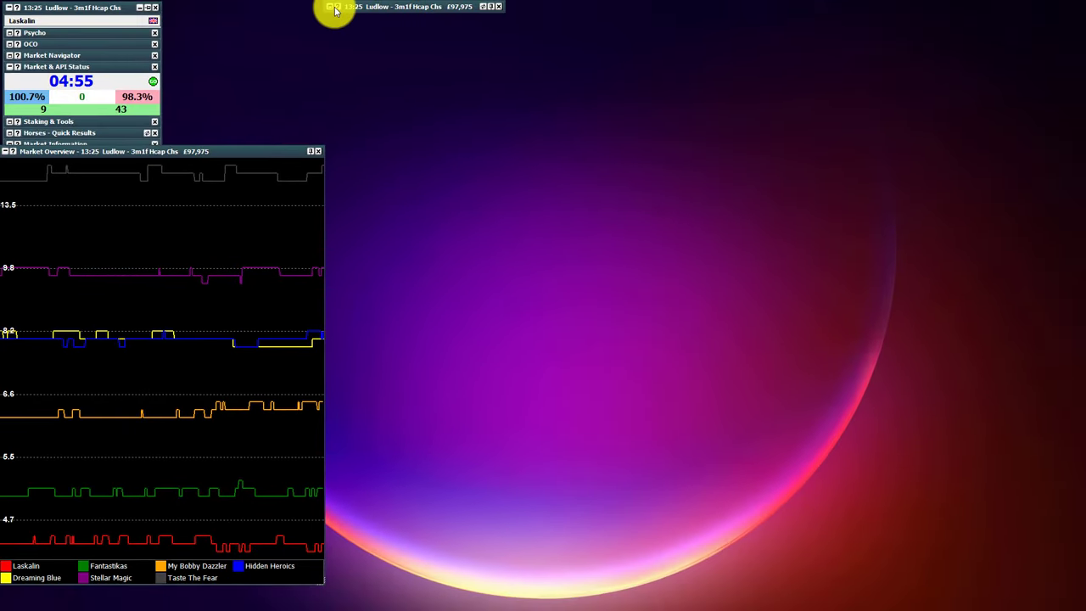
{"action": "left_click", "coordinate": [330, 11]}
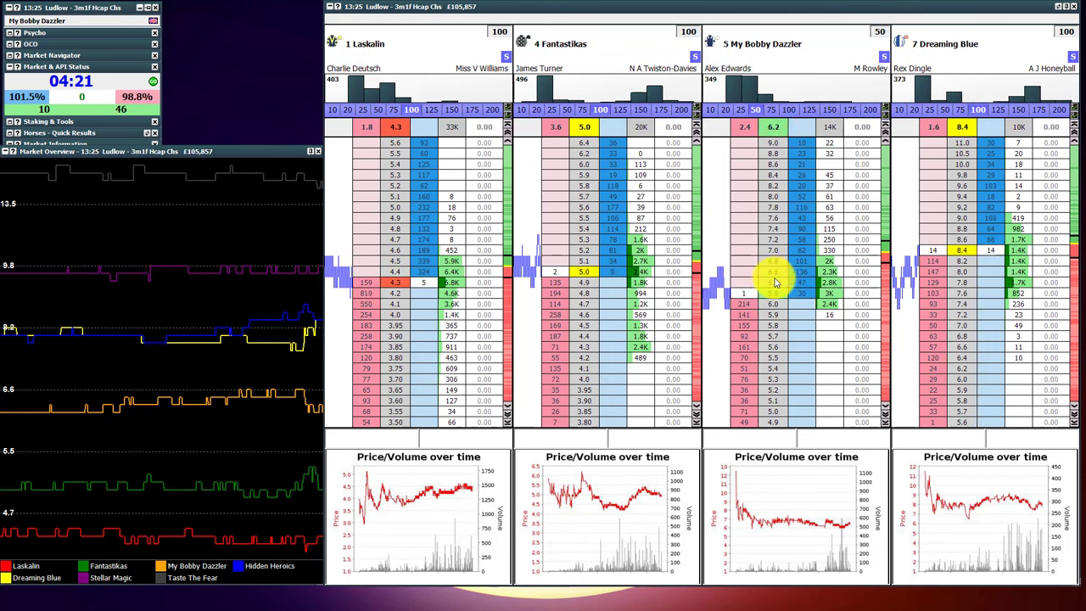
Step: Place two £50 back orders on My Bobby Dazzler at 5.9 and 5.8 and move them down to 5.7 and 5.6
{"action": "left_click", "coordinate": [777, 292]}
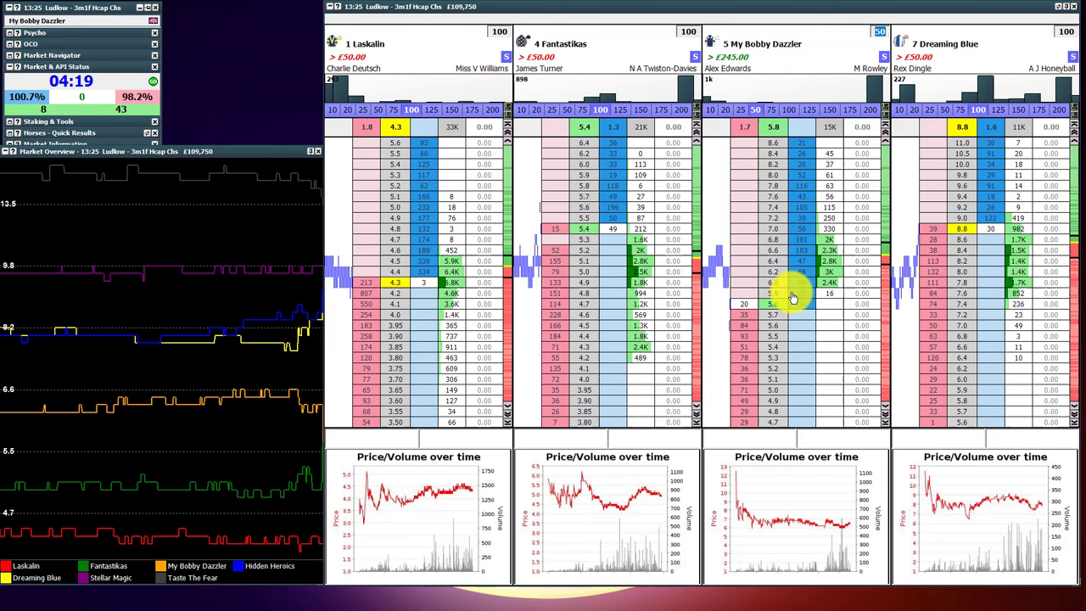
{"action": "left_click", "coordinate": [800, 303]}
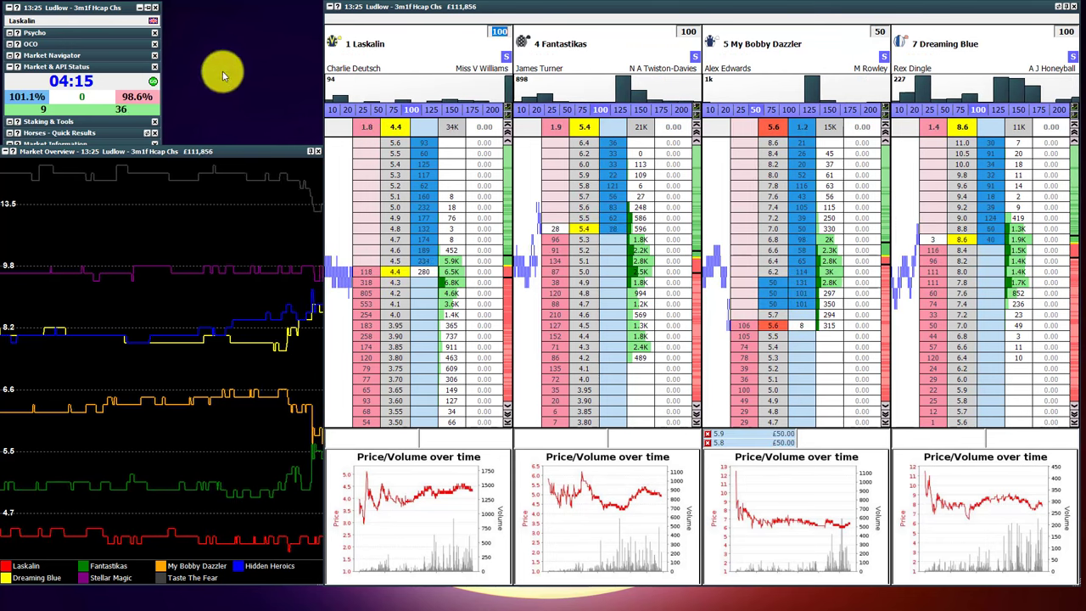
{"action": "left_click", "coordinate": [787, 327]}
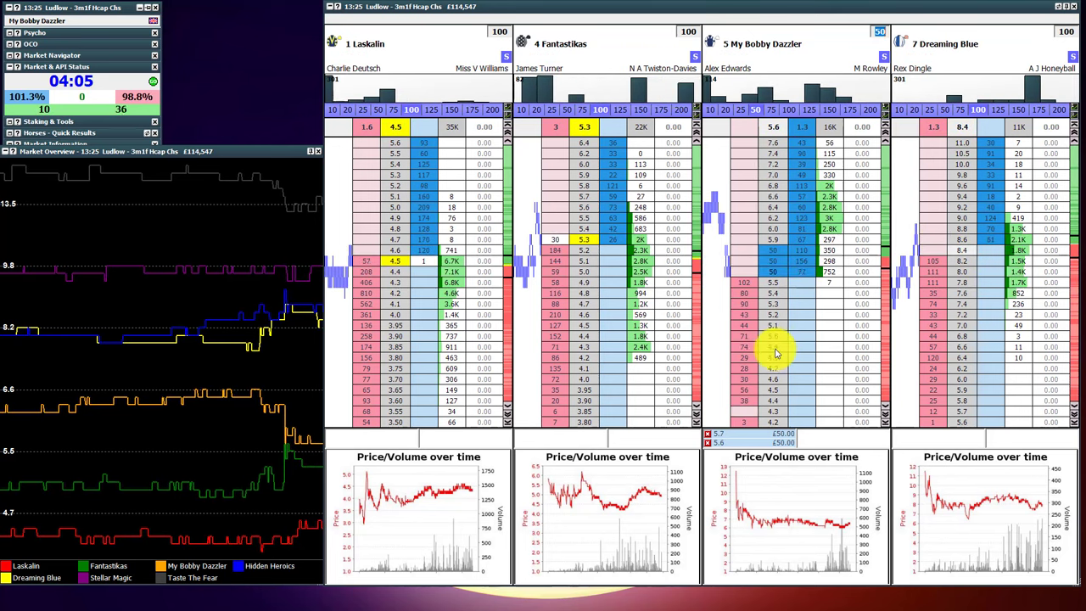
Step: Swap My Bobby Dazzler into the second ladder in place of Fantastikas and set that ladder's stake to 50
{"action": "left_click", "coordinate": [560, 49]}
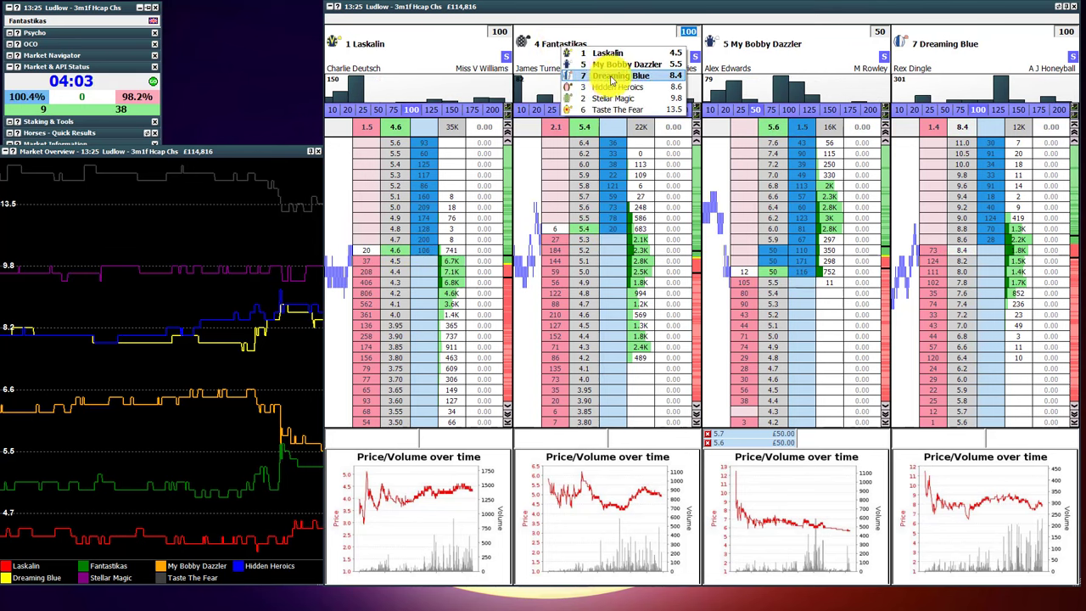
{"action": "left_click", "coordinate": [634, 68]}
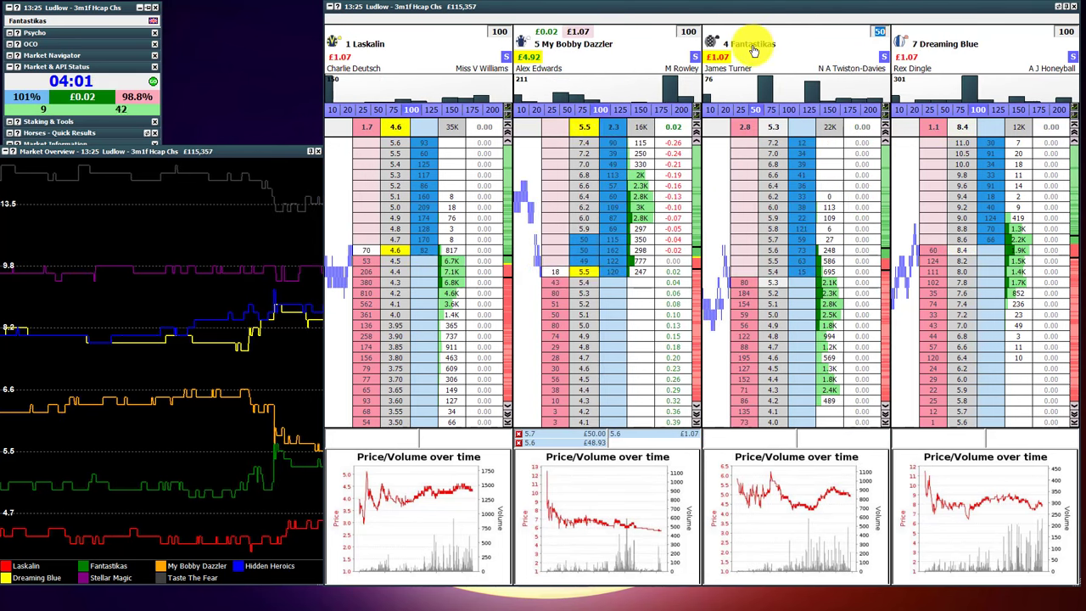
{"action": "left_click", "coordinate": [690, 36]}
{"action": "left_click", "coordinate": [685, 34]}
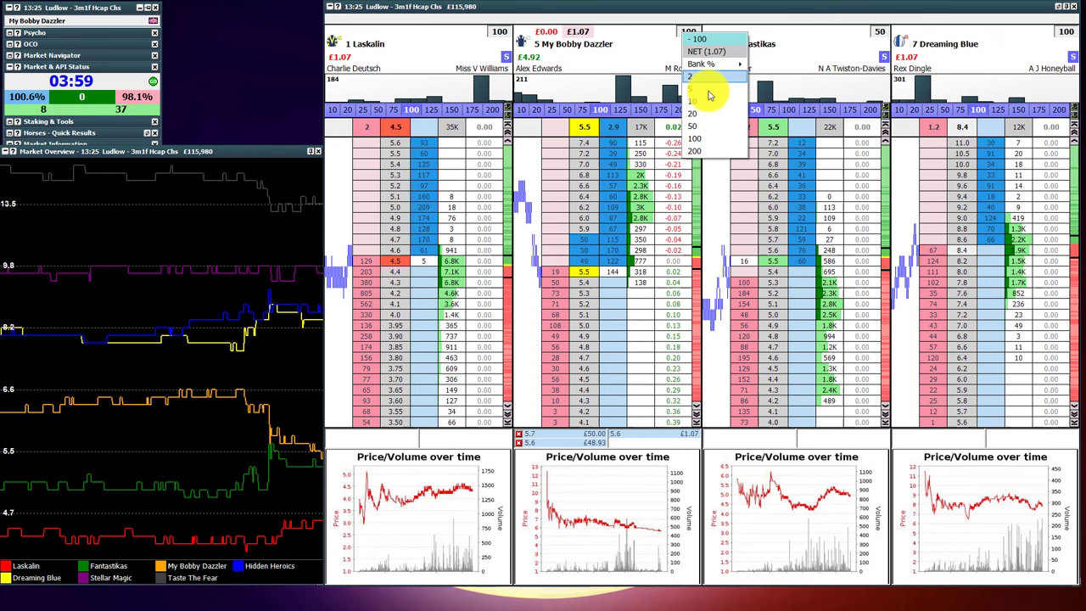
{"action": "left_click", "coordinate": [702, 119]}
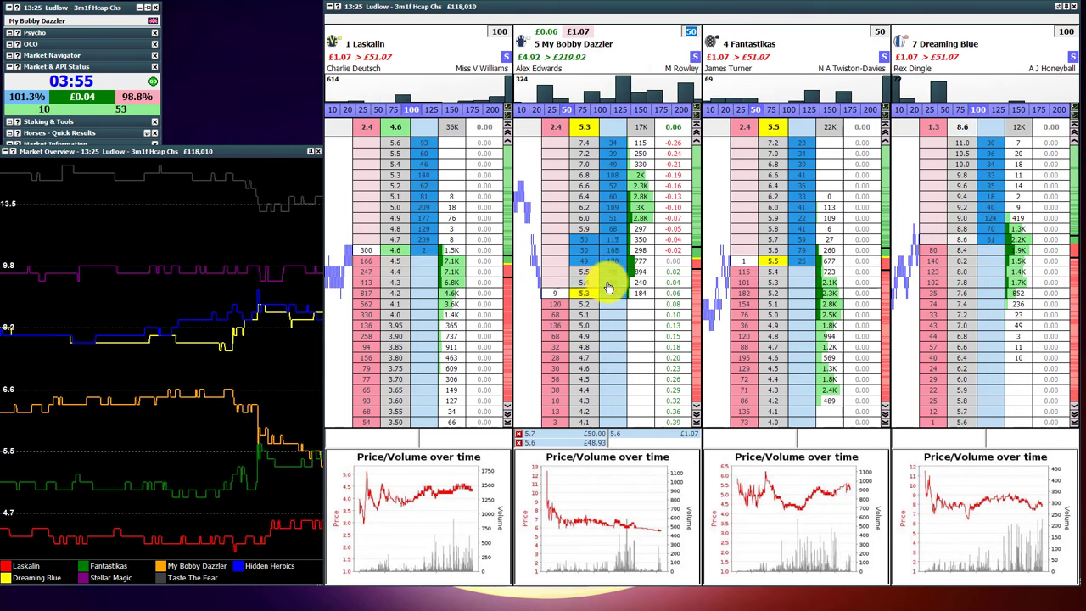
Step: Back My Bobby Dazzler for another £50 at 5.4 and cancel the unmatched back orders at 5.7 and 5.6
{"action": "left_click", "coordinate": [608, 287]}
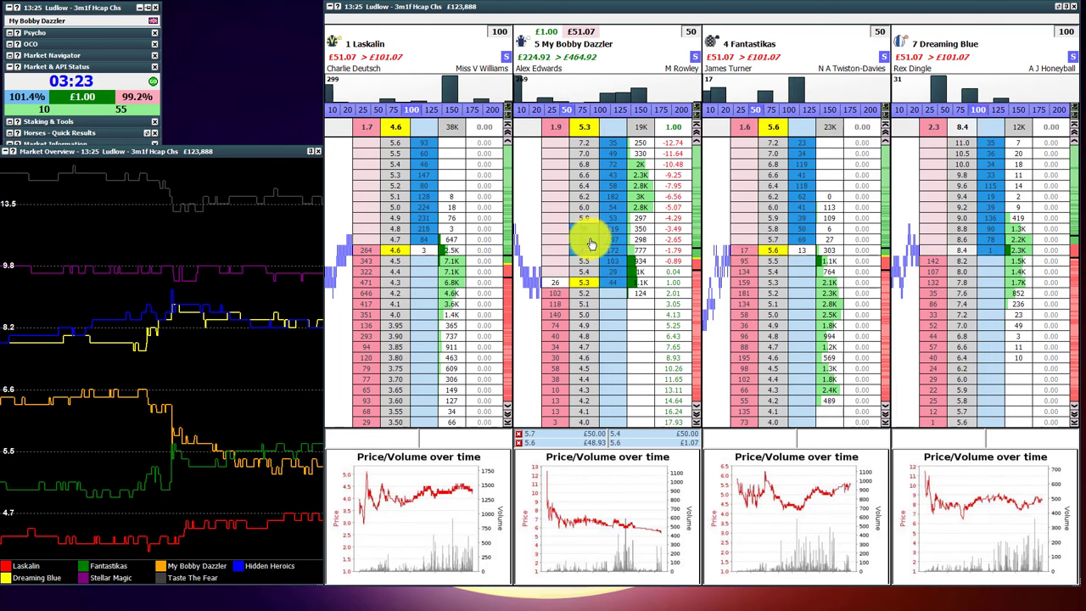
{"action": "left_click", "coordinate": [591, 252]}
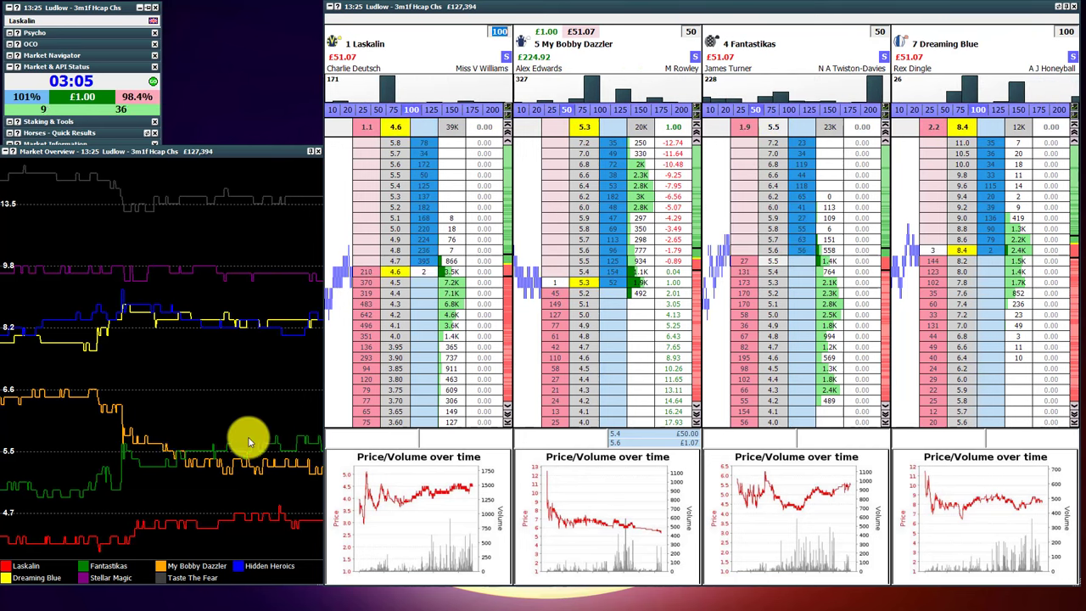
Step: Queue £50 lay orders on My Bobby Dazzler at 4.7 and 4.5, and add two £50 back bets at 5.3
{"action": "left_click", "coordinate": [558, 347]}
{"action": "left_click", "coordinate": [567, 369]}
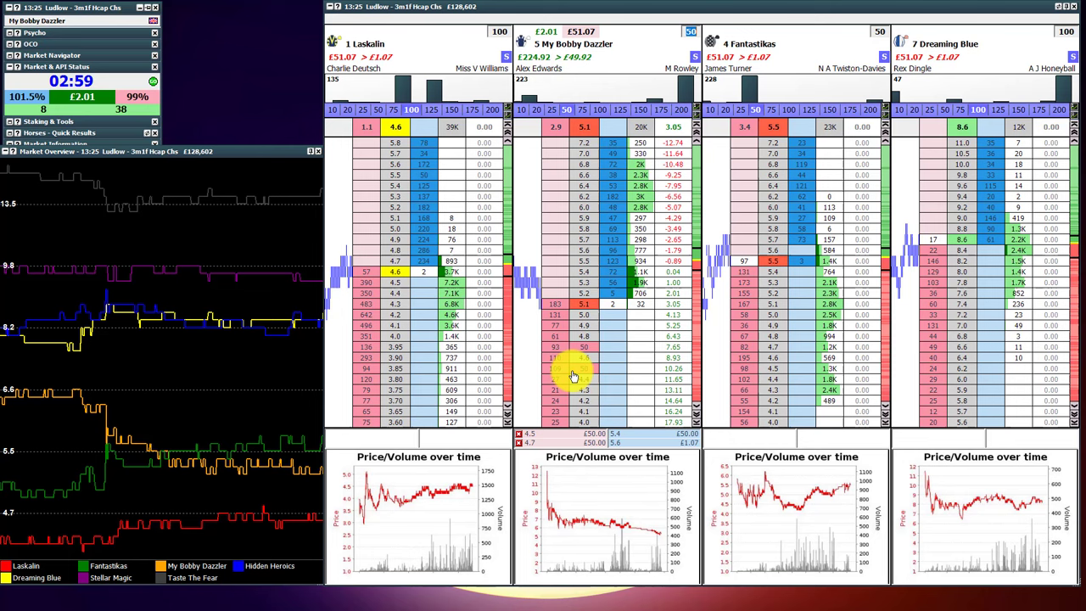
{"action": "left_click", "coordinate": [609, 288]}
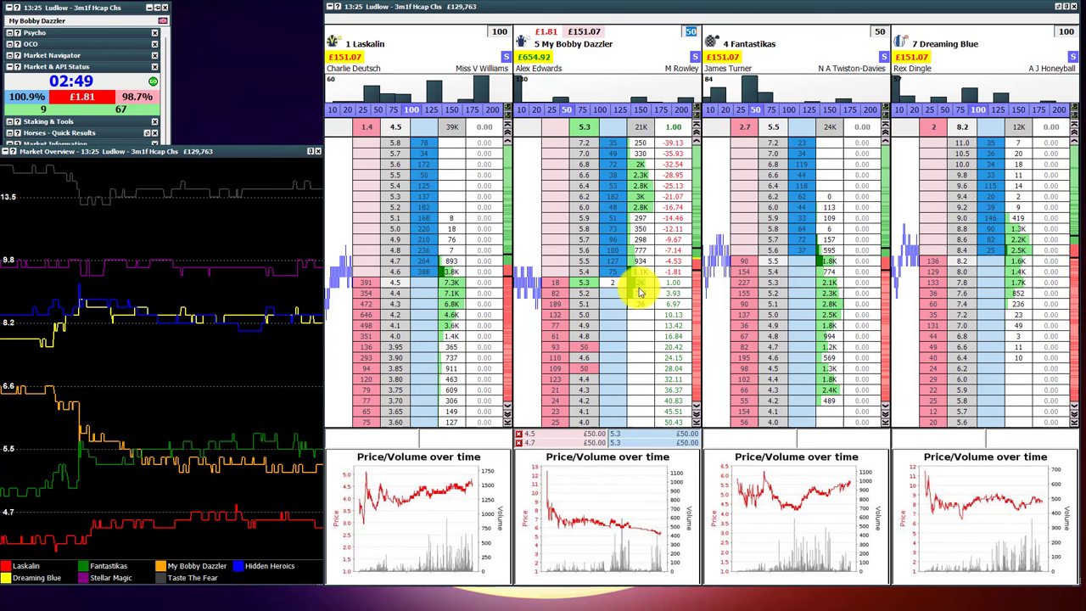
{"action": "left_click", "coordinate": [623, 287]}
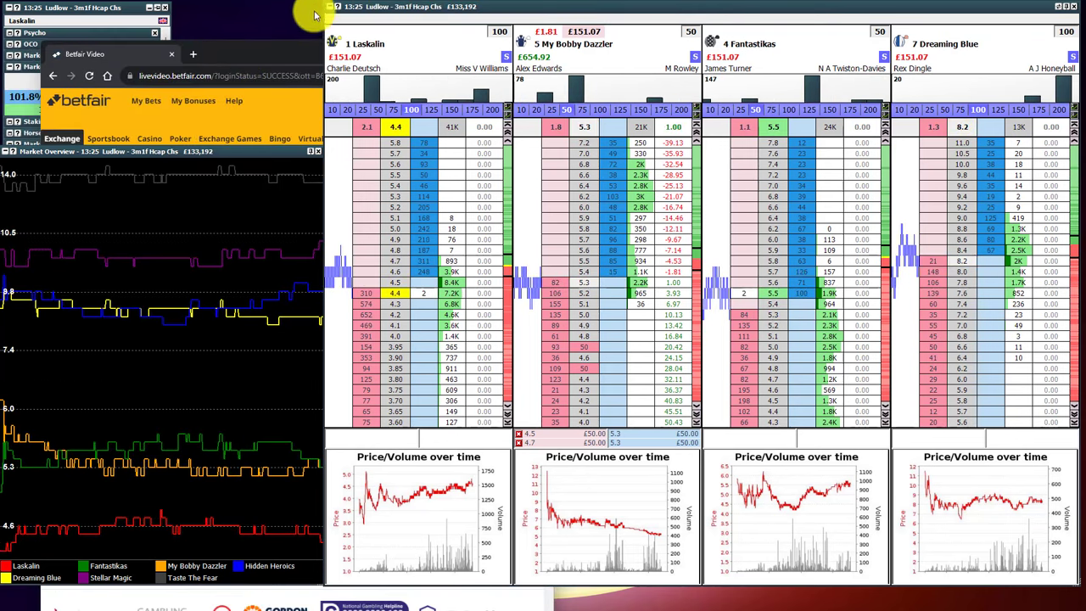
Step: Watch the parade pictures on the Betfair video page beside the market chart, and bring the price ladders back
{"action": "left_click", "coordinate": [321, 23]}
{"action": "left_click_drag", "start_coordinate": [298, 57], "coordinate": [598, 53]}
{"action": "key", "text": "alt+F4"}
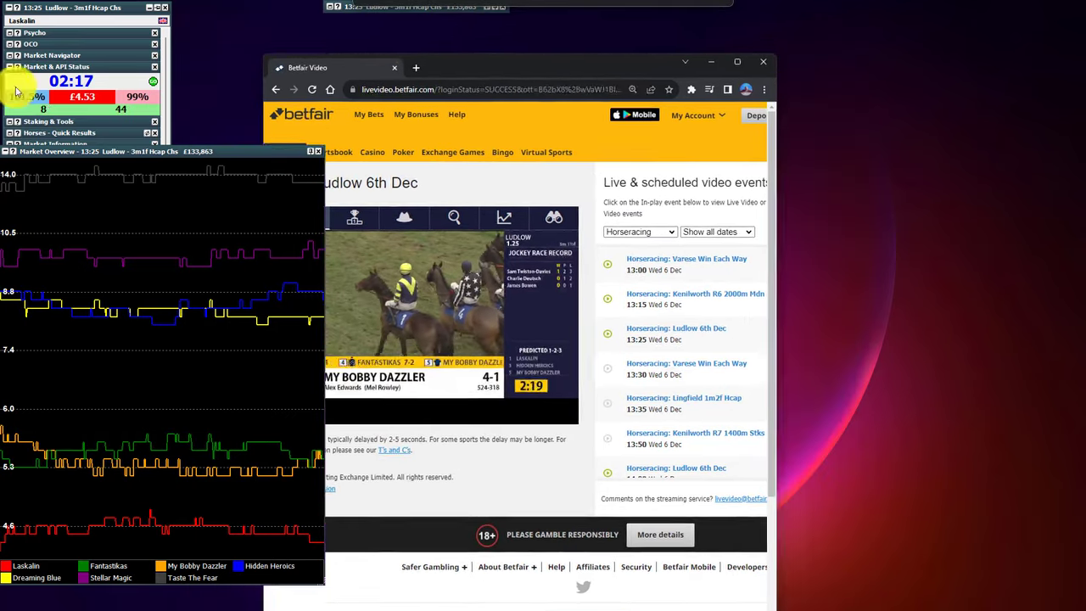
{"action": "left_click", "coordinate": [328, 9]}
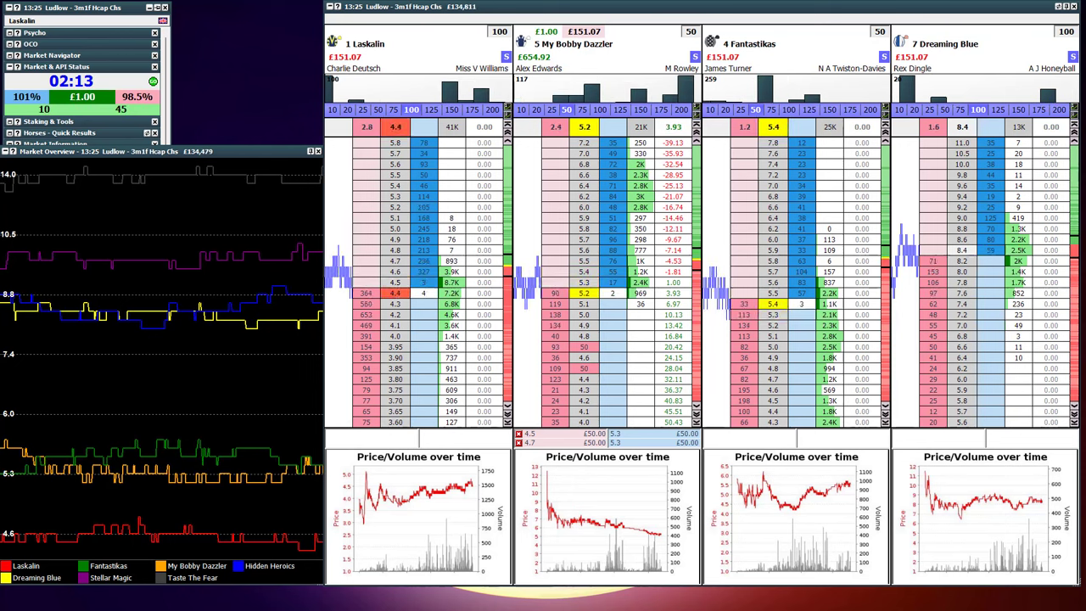
Step: Reduce the My Bobby Dazzler position with lays at 4.7 and level the profit across all runners by laying £68.57 at 4.9
{"action": "left_click", "coordinate": [623, 273]}
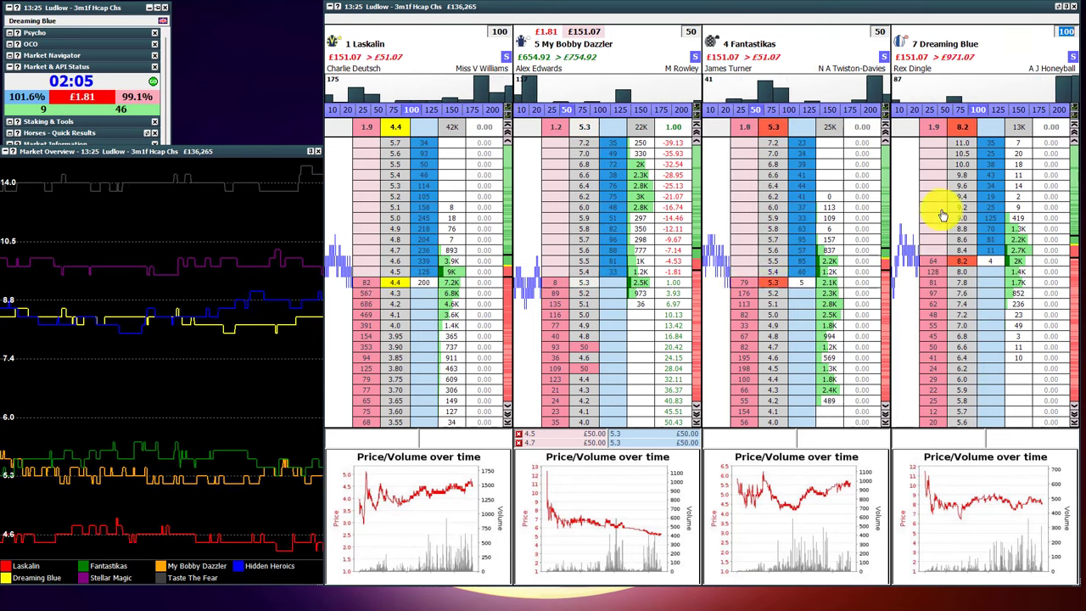
{"action": "left_click", "coordinate": [957, 214]}
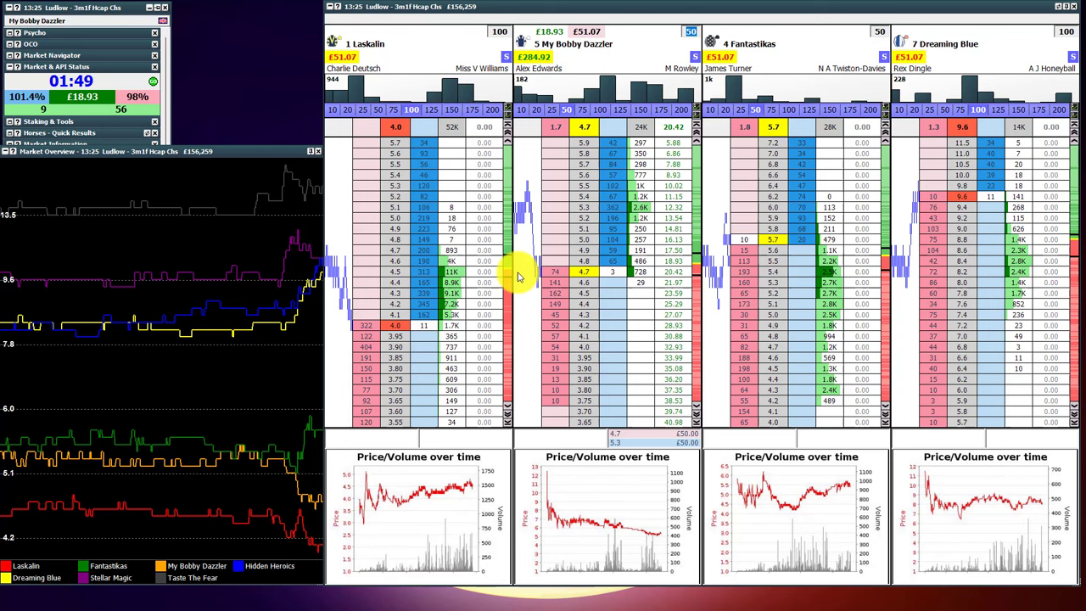
{"action": "scroll", "coordinate": [394, 209], "scroll_direction": "down", "scroll_amount": 4}
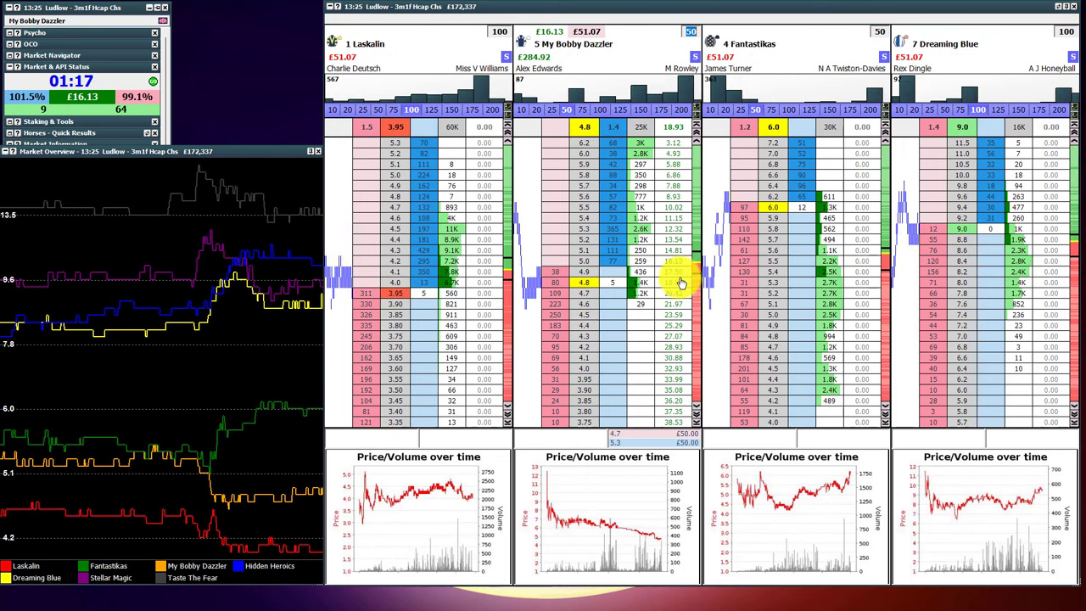
{"action": "left_click", "coordinate": [585, 246]}
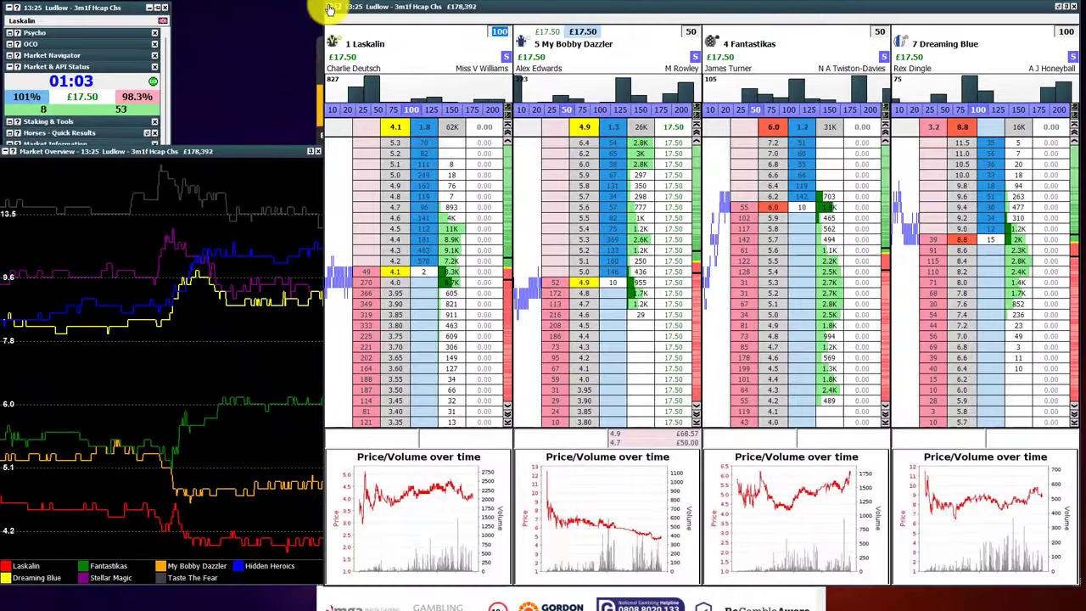
Step: Look at the live Ludlow pictures once more before the off, clear the video window away and reopen the ladders
{"action": "key", "text": "alt+Tab"}
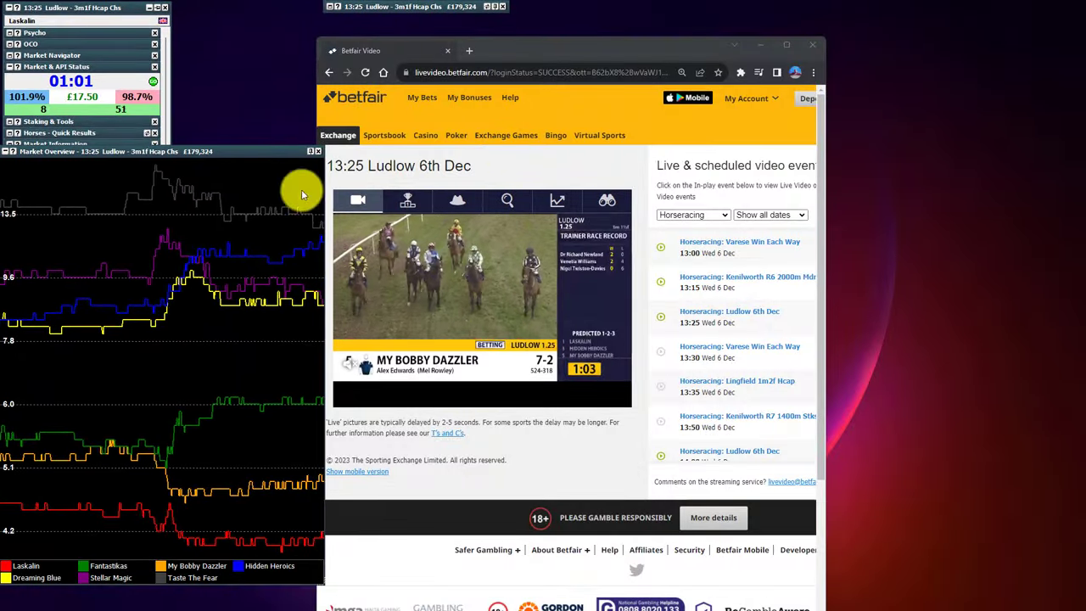
{"action": "left_click_drag", "start_coordinate": [359, 49], "coordinate": [0, 88]}
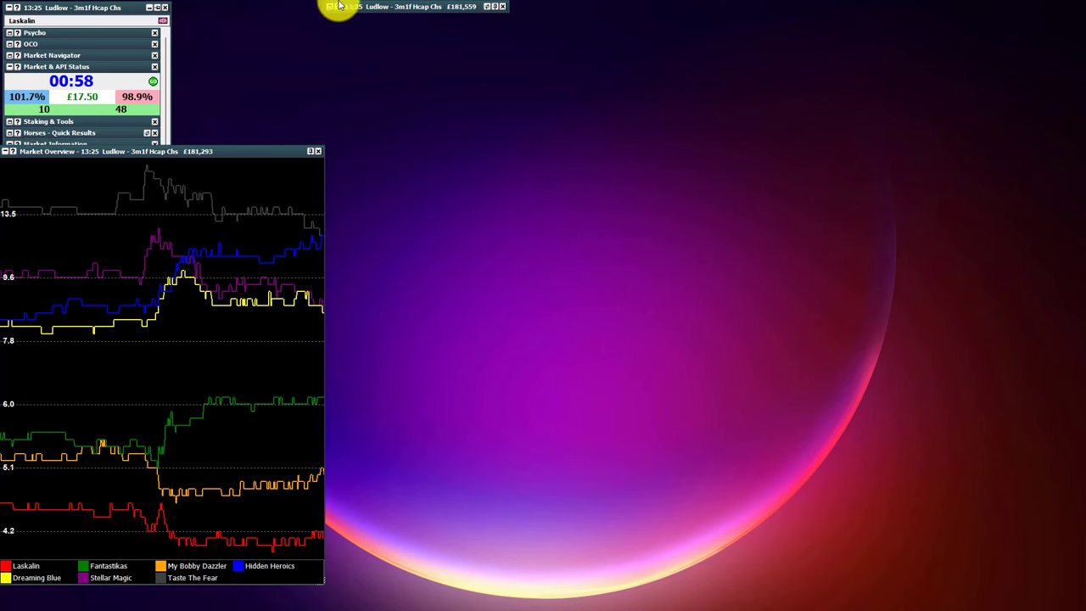
{"action": "key", "text": "alt+Tab"}
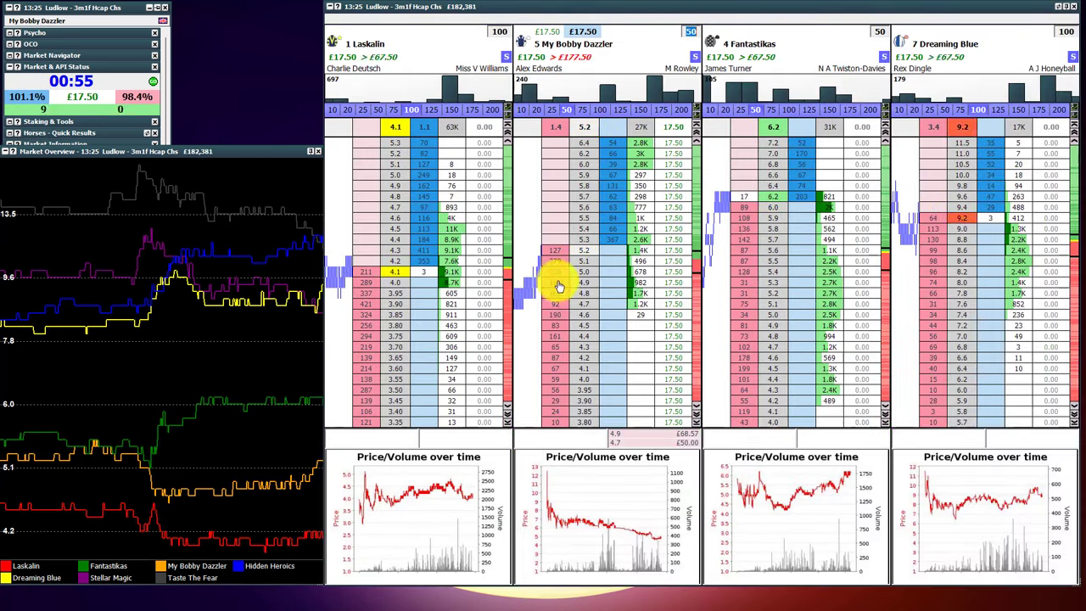